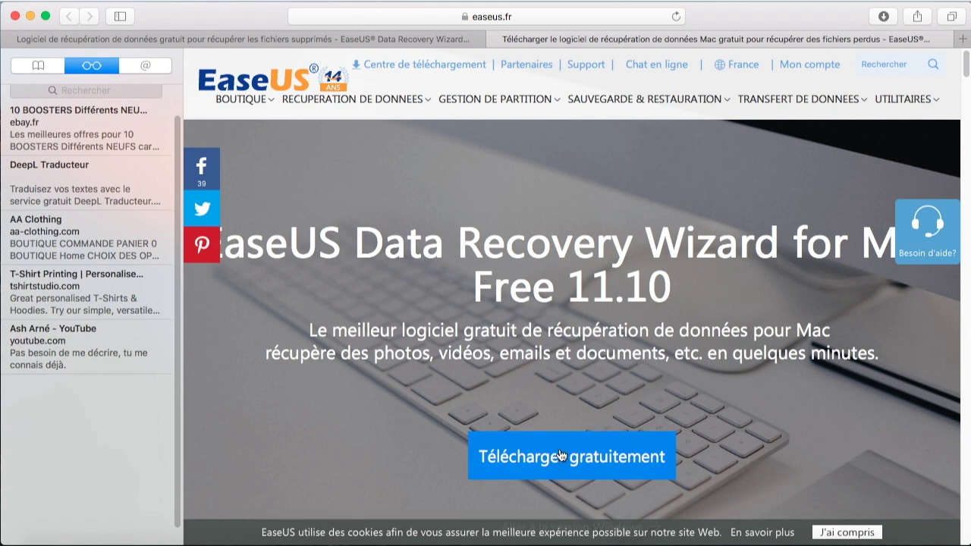
Download EaseUS Data Recovery Wizard for Mac Free and open the mac_drw_free.dmg disk image.
left_click(571, 459)
left_click(882, 18)
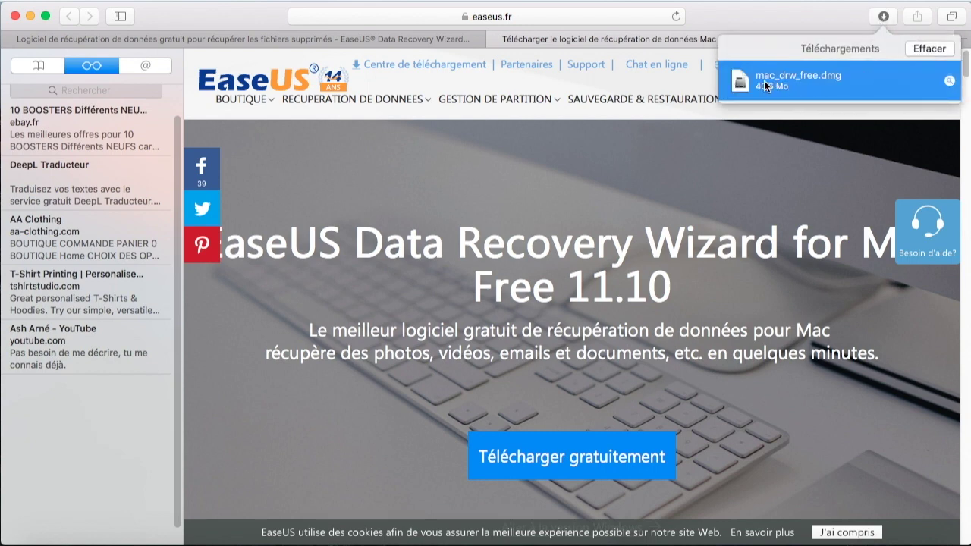
double_click(805, 76)
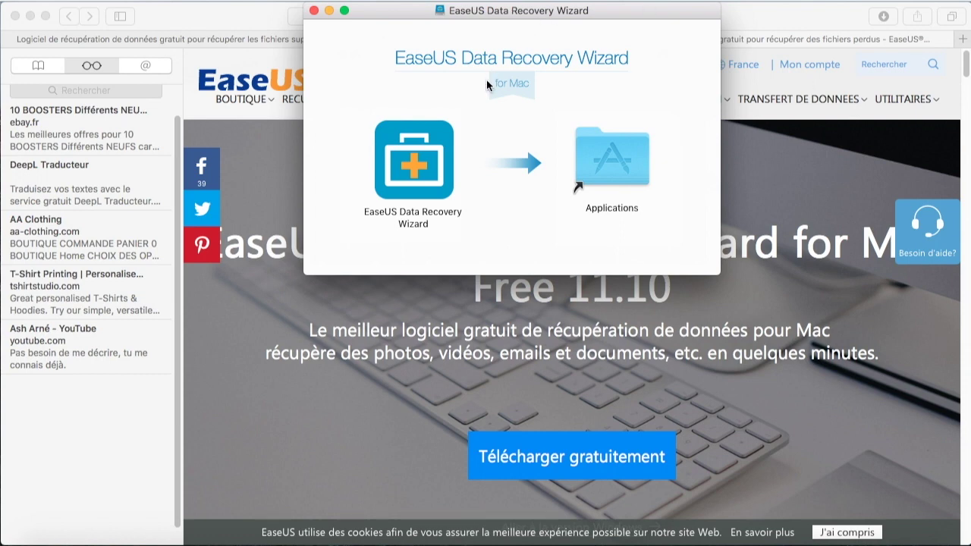
Install EaseUS Data Recovery Wizard into the Applications folder, close the installer window and minimise the browser.
left_click(406, 159)
left_click_drag(406, 160, 613, 159)
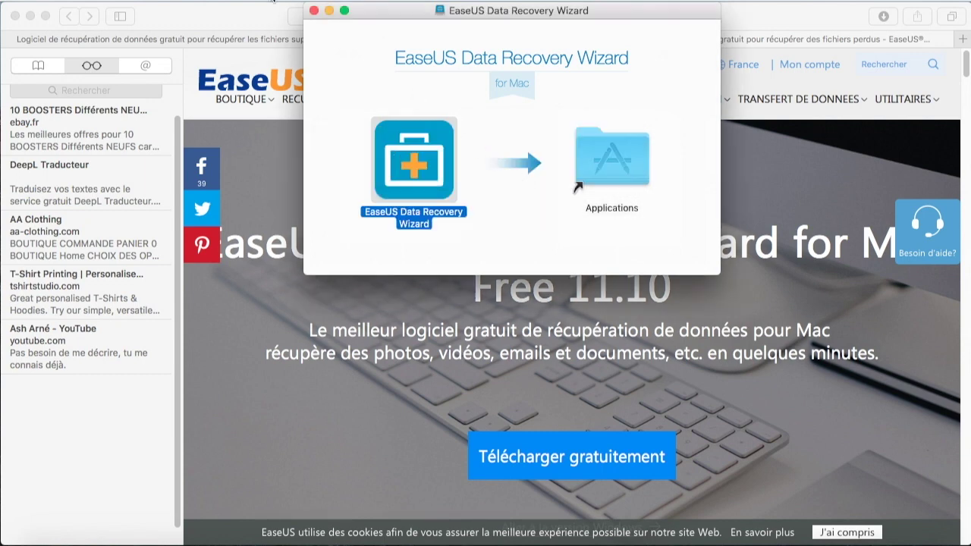
left_click(314, 10)
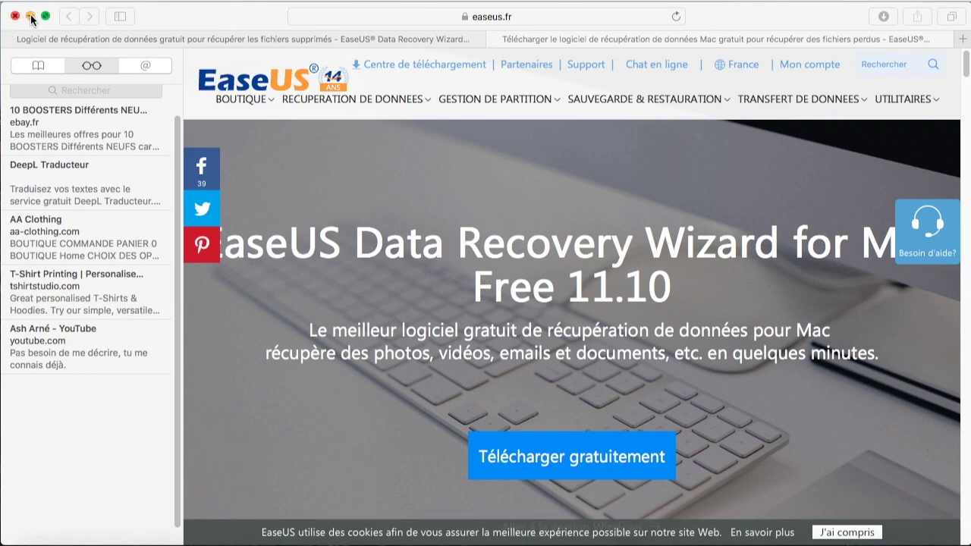
left_click(30, 15)
Move the EaseUS Data Recovery Wizard disk across the desktop, open its installer window and minimise it.
left_click_drag(939, 202, 213, 176)
double_click(195, 185)
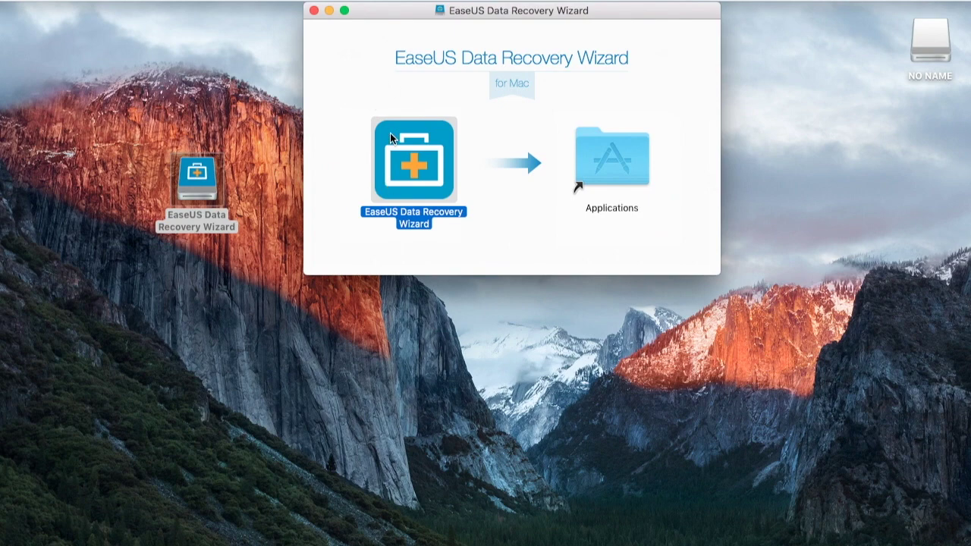
left_click(328, 10)
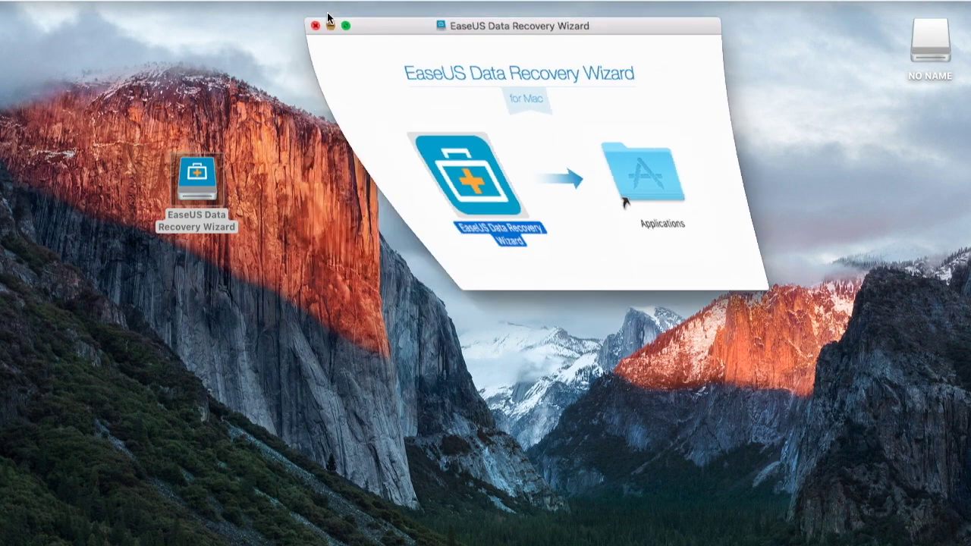
Launch EaseUS Data Recovery Wizard from the installed applications, allow the downloaded app to open and enter the account password.
left_click(79, 539)
left_click(494, 524)
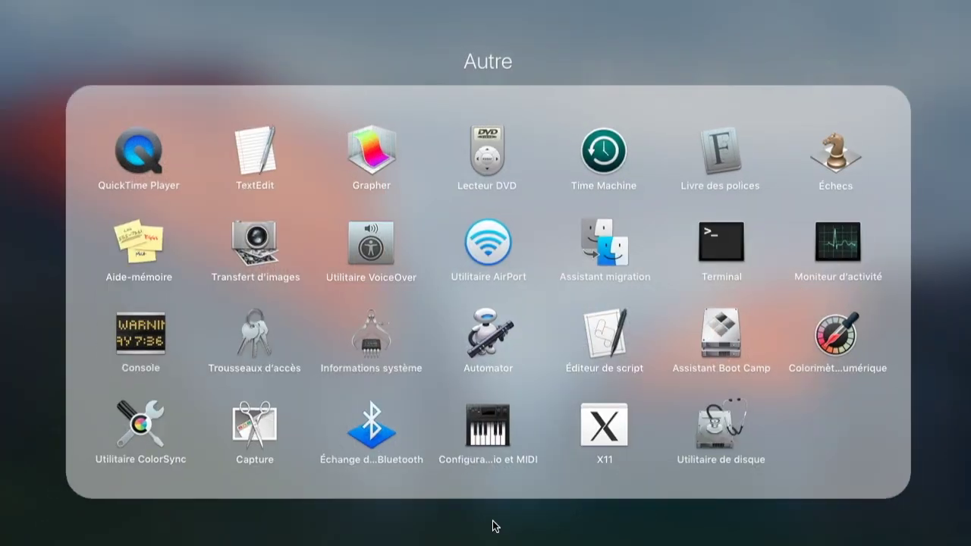
scroll(522, 432, "right", 3)
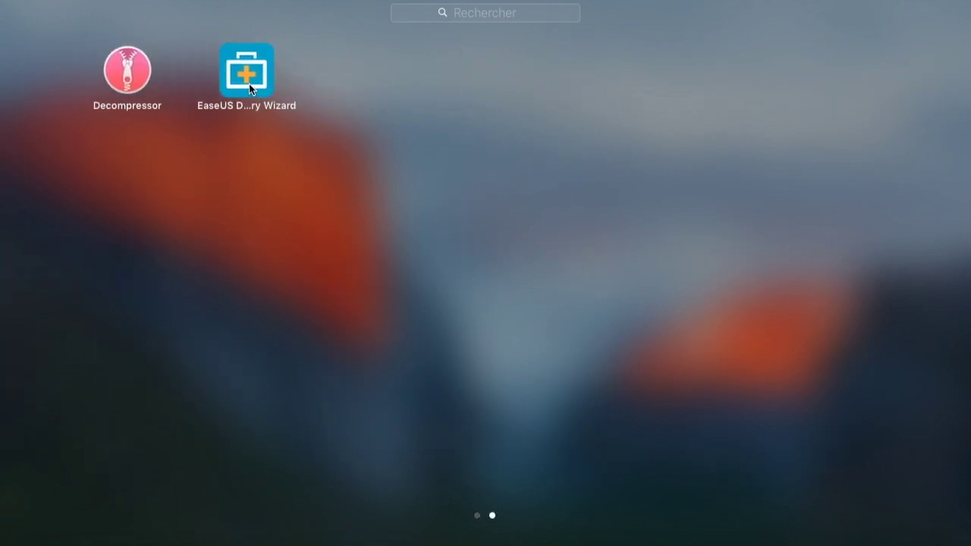
left_click(248, 76)
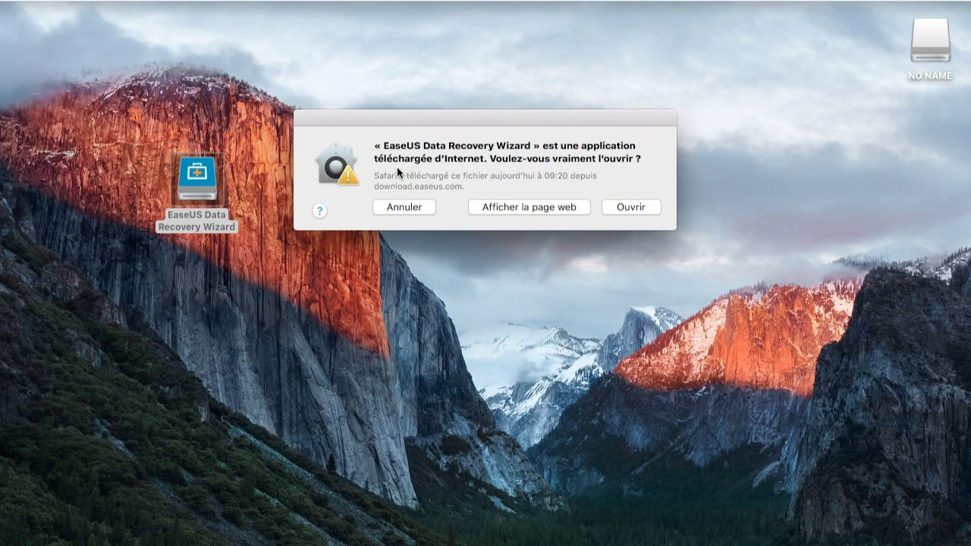
left_click(629, 206)
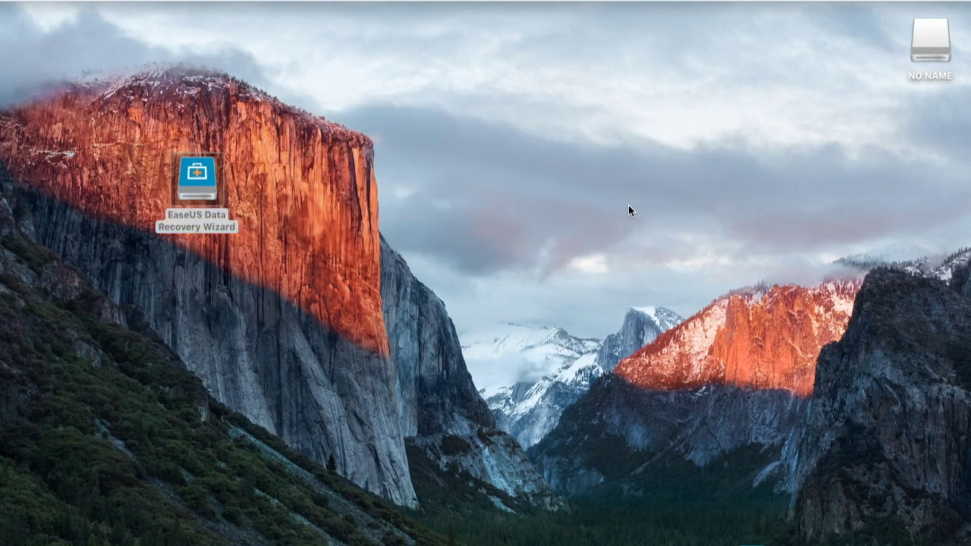
type("•••••••")
key("Return")
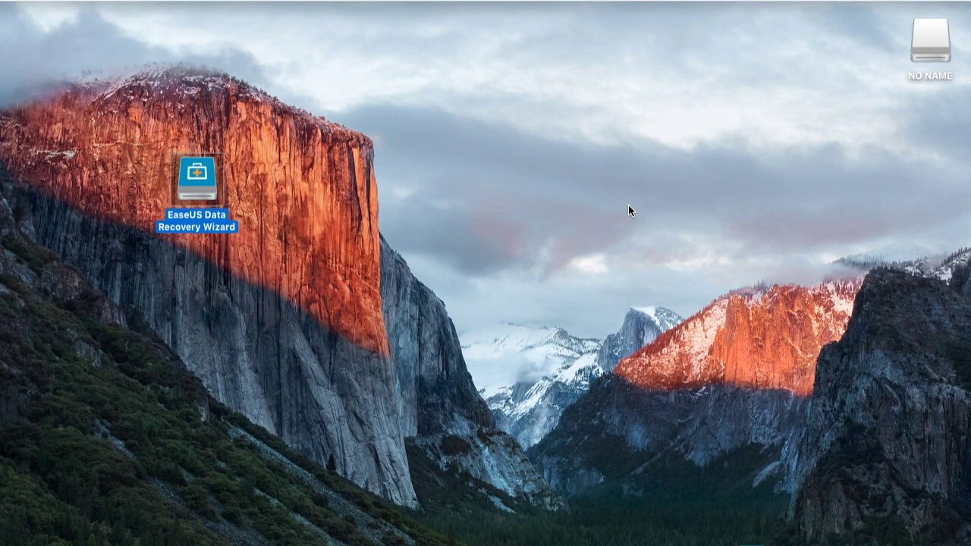
Check the contents of the NO NAME drive on the desktop and close its window.
double_click(927, 50)
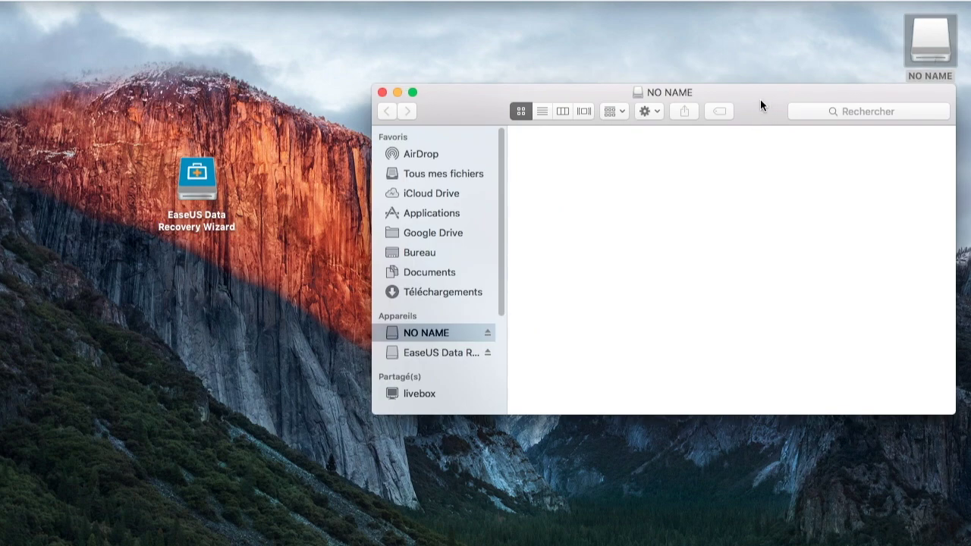
left_click_drag(760, 98, 681, 66)
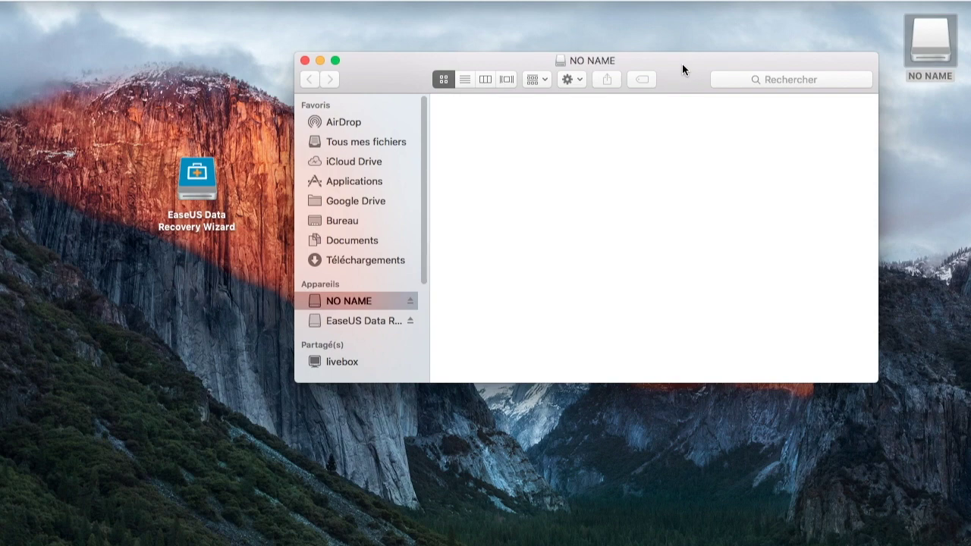
left_click_drag(682, 65, 854, 337)
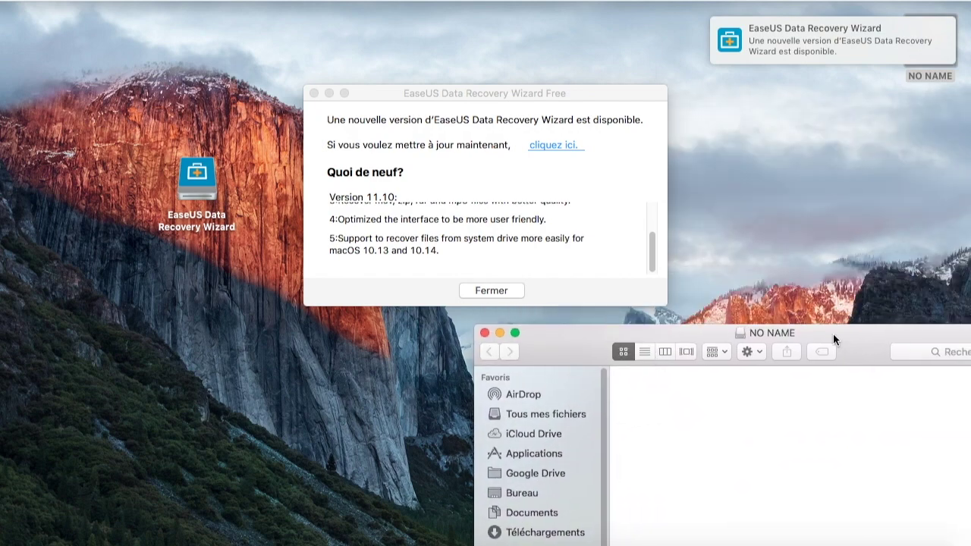
left_click(485, 333)
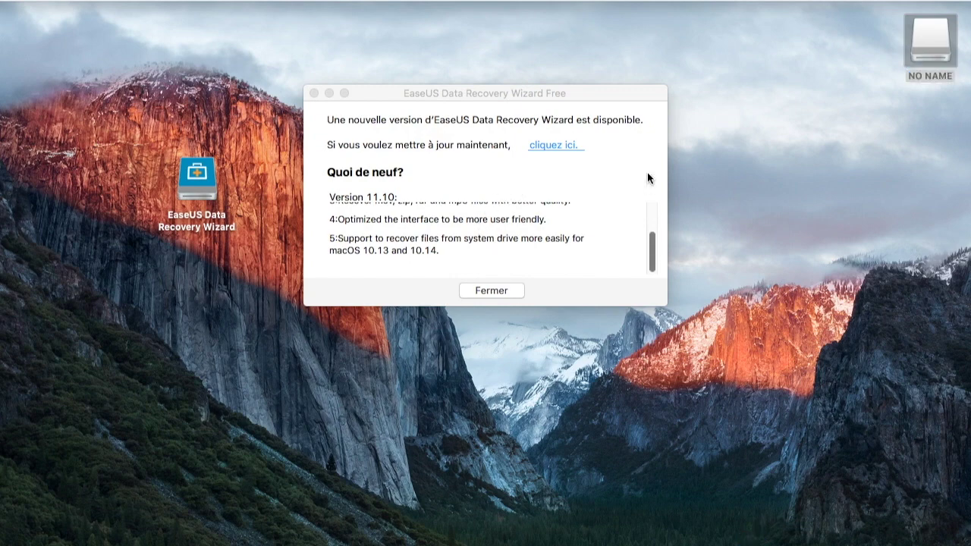
Review the version 11.10 release notes, and dismiss the update notice and the Free versus Professional comparison.
left_click(654, 214)
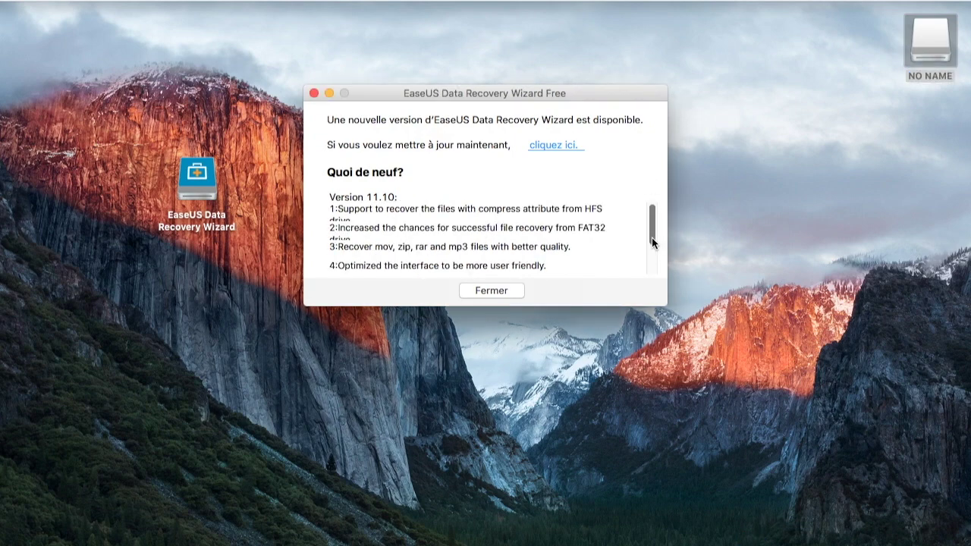
left_click(475, 291)
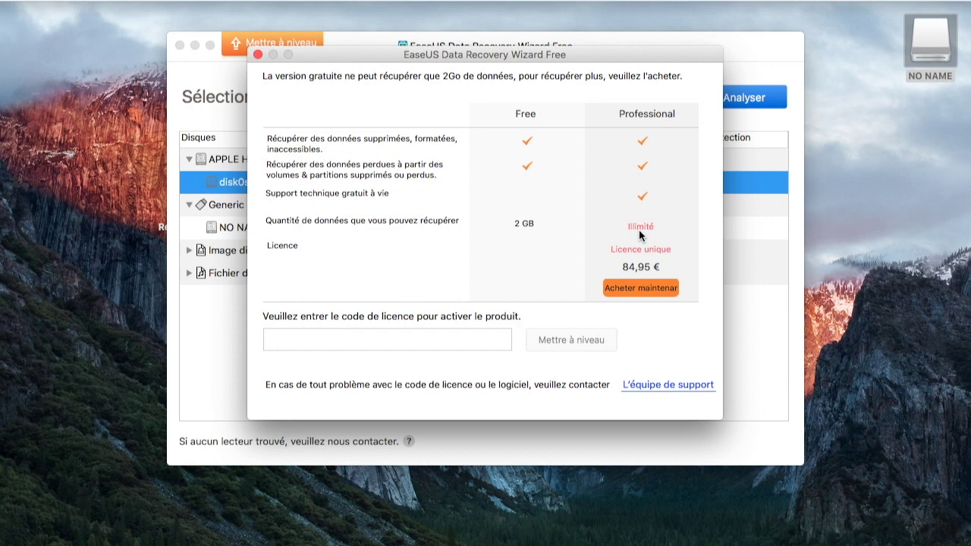
left_click(257, 55)
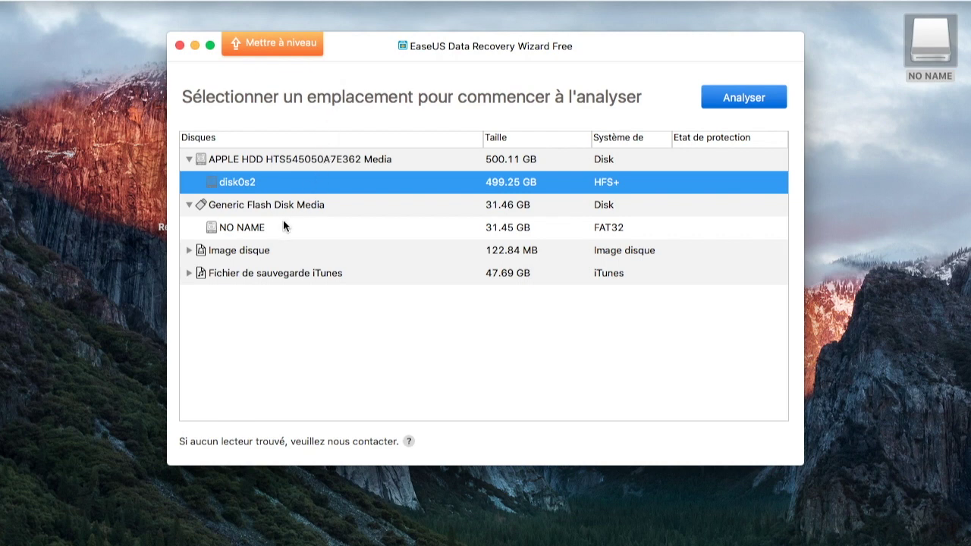
Choose the NO NAME flash drive as the location, check its contents in Finder and start the scan.
left_click(266, 227)
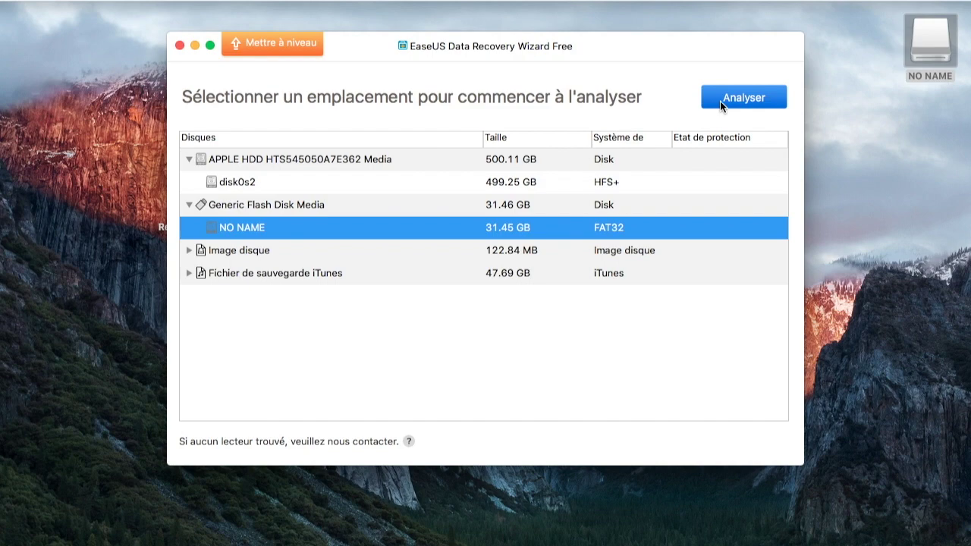
double_click(921, 56)
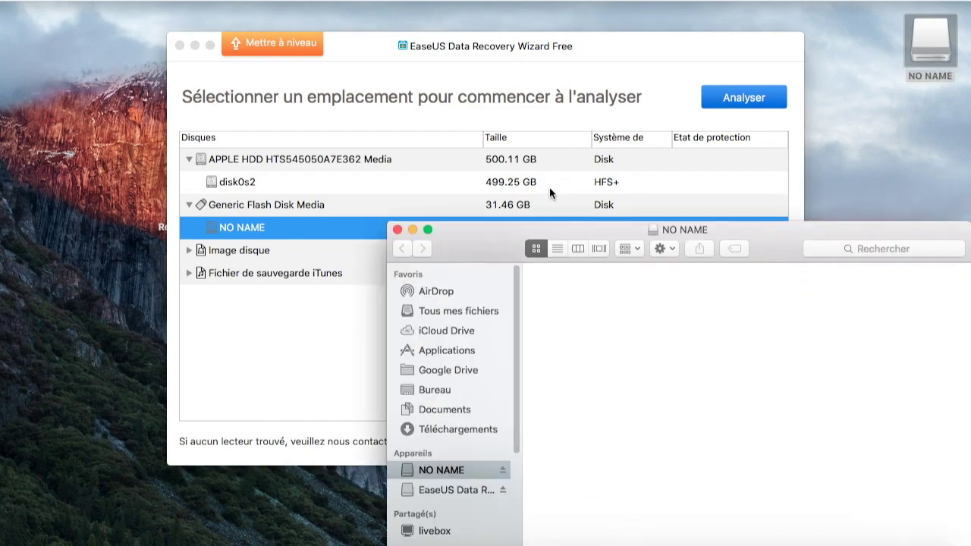
left_click_drag(764, 253, 732, 221)
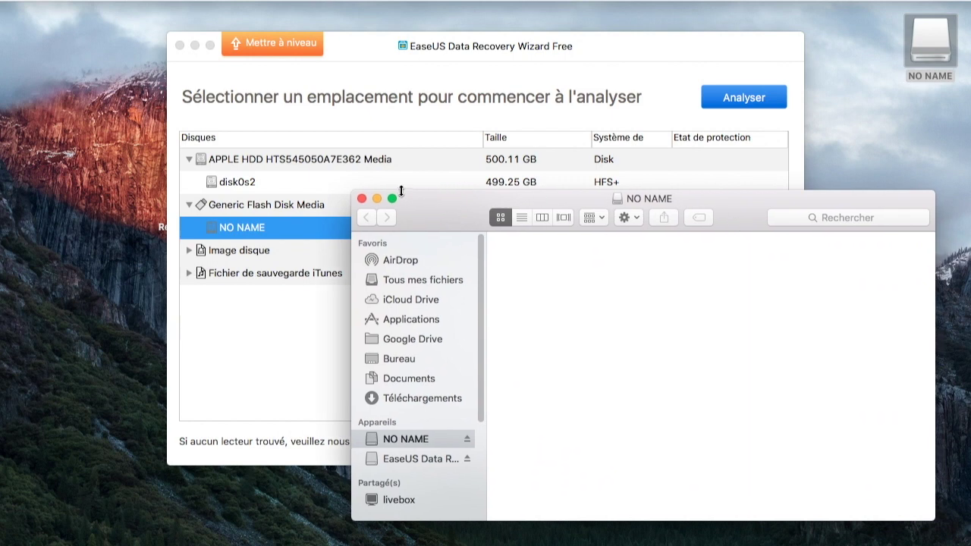
left_click(362, 198)
left_click(739, 100)
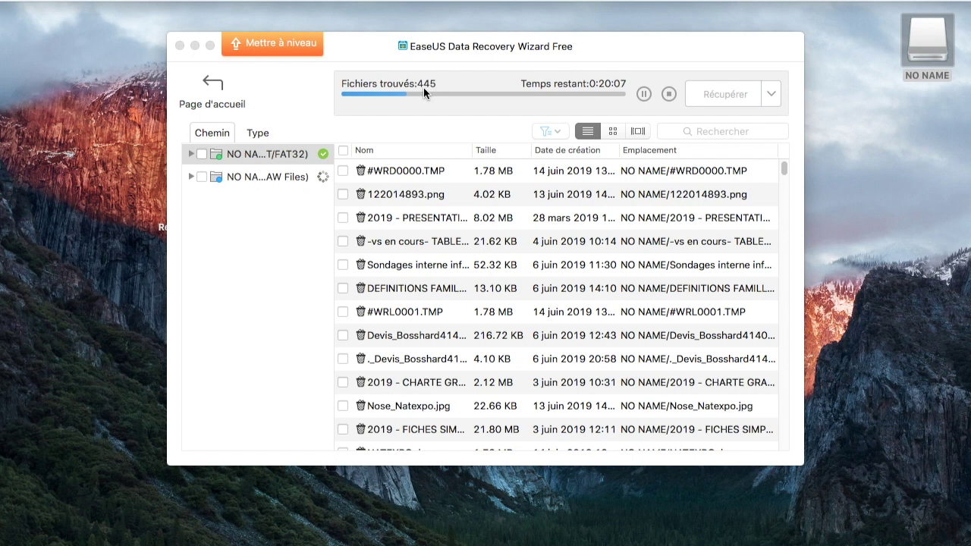
Recheck the NO NAME drive's contents in Finder while the scan runs.
double_click(914, 47)
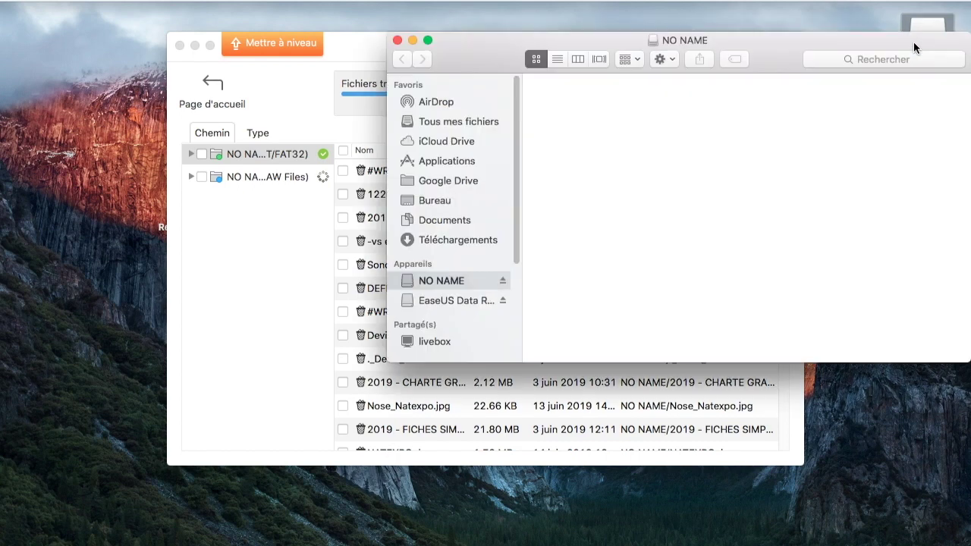
left_click_drag(555, 109, 542, 128)
left_click(397, 41)
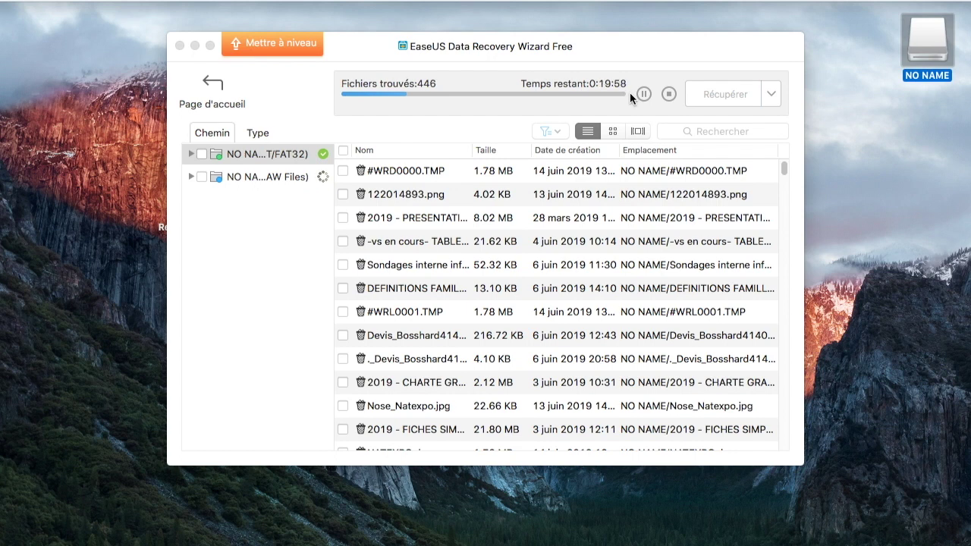
Pause the scan and inspect the folders found under the NO NAME FAT32 path.
left_click(644, 94)
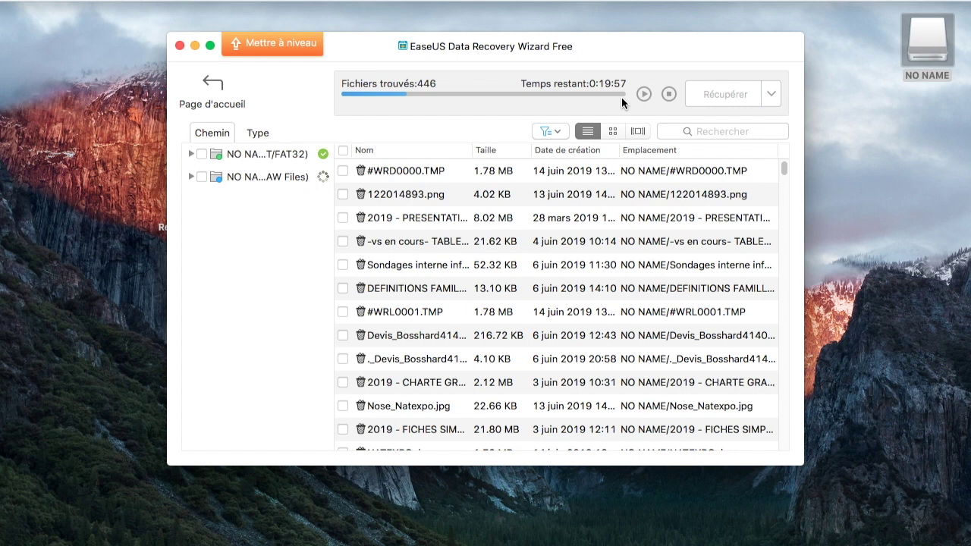
double_click(242, 155)
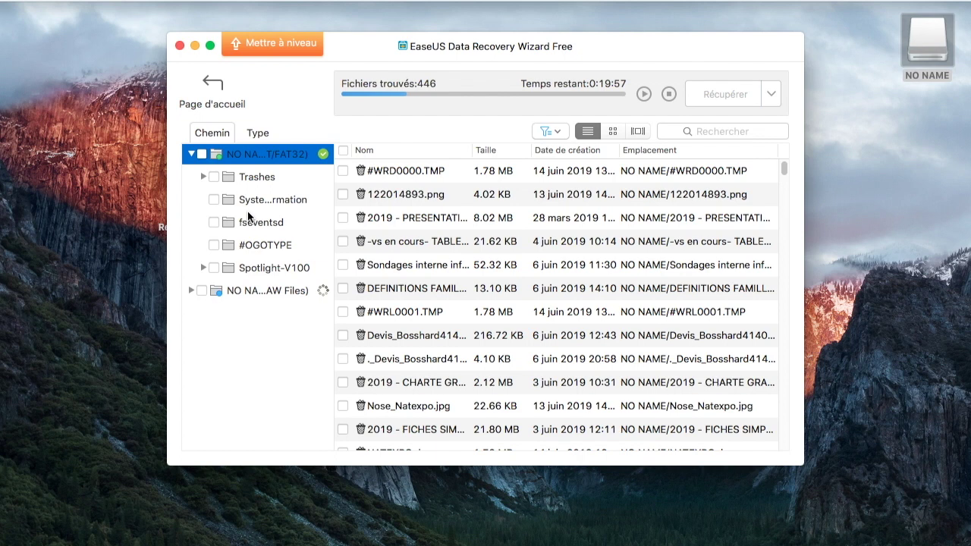
left_click(192, 154)
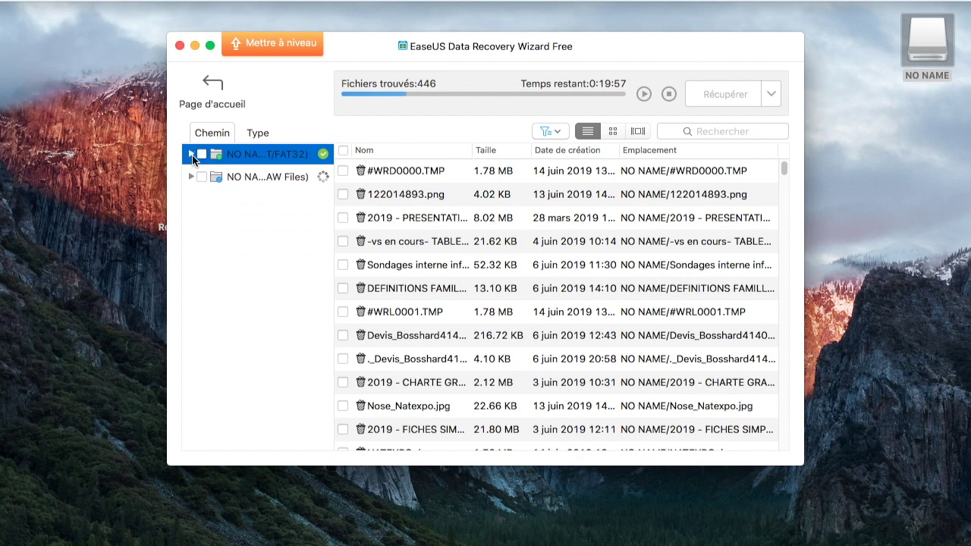
Show the found files by type, list the png photos and compare their thumbnail and list views.
left_click(258, 135)
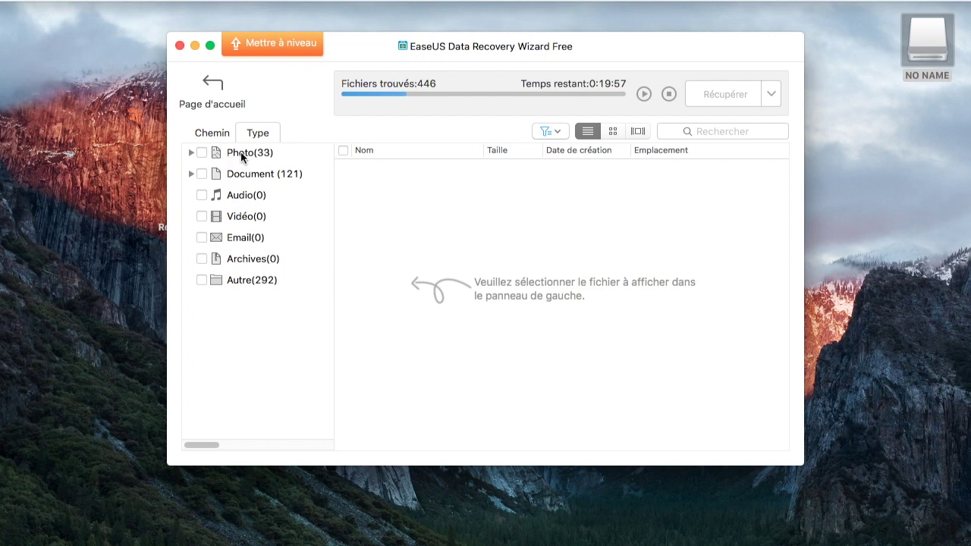
double_click(242, 156)
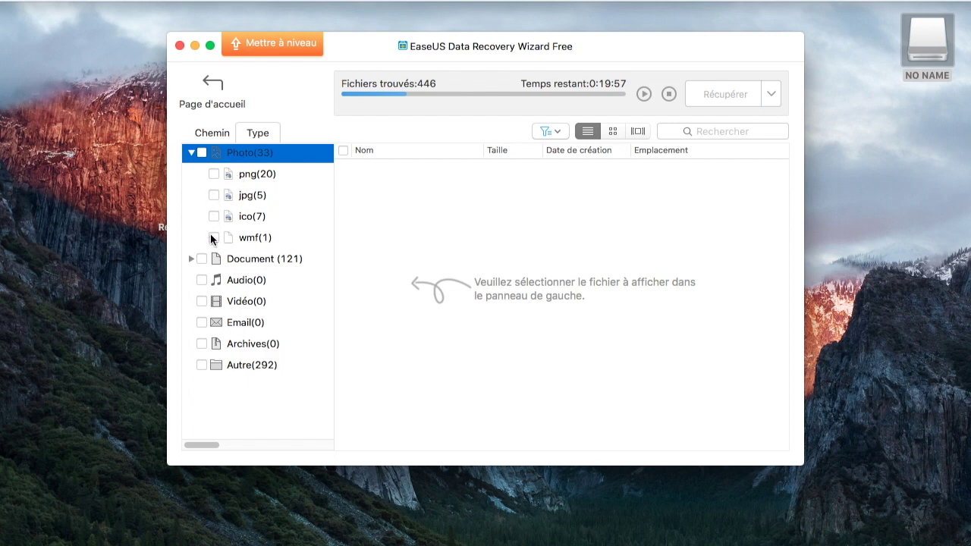
left_click(262, 177)
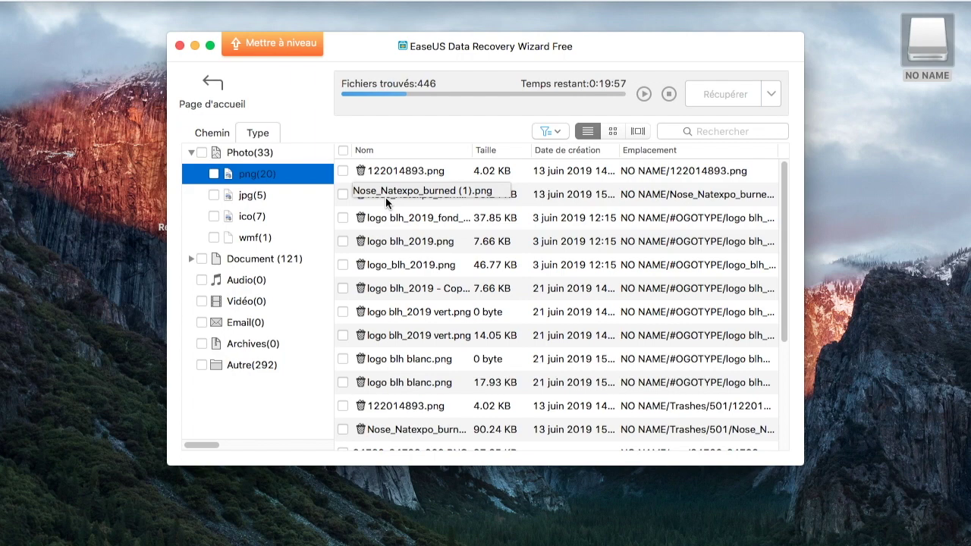
left_click(613, 131)
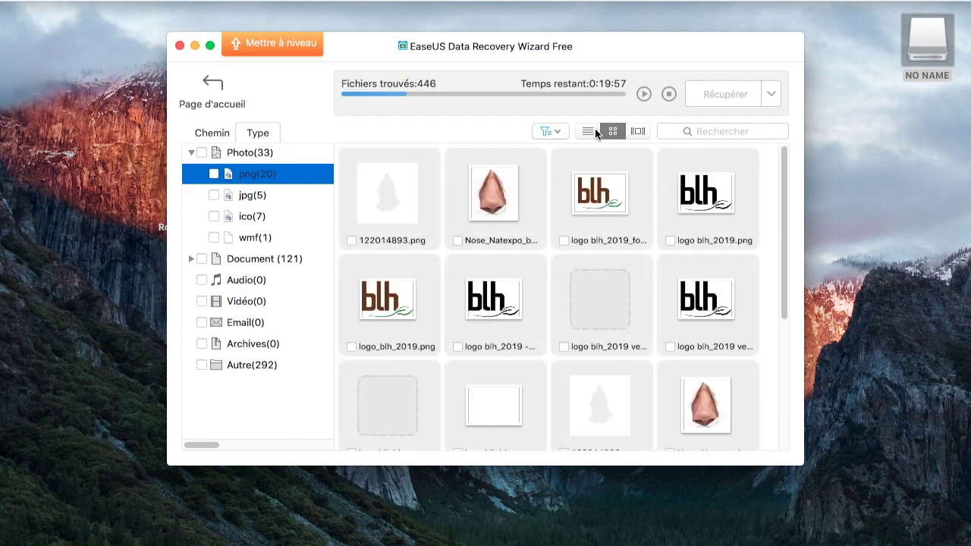
left_click(588, 132)
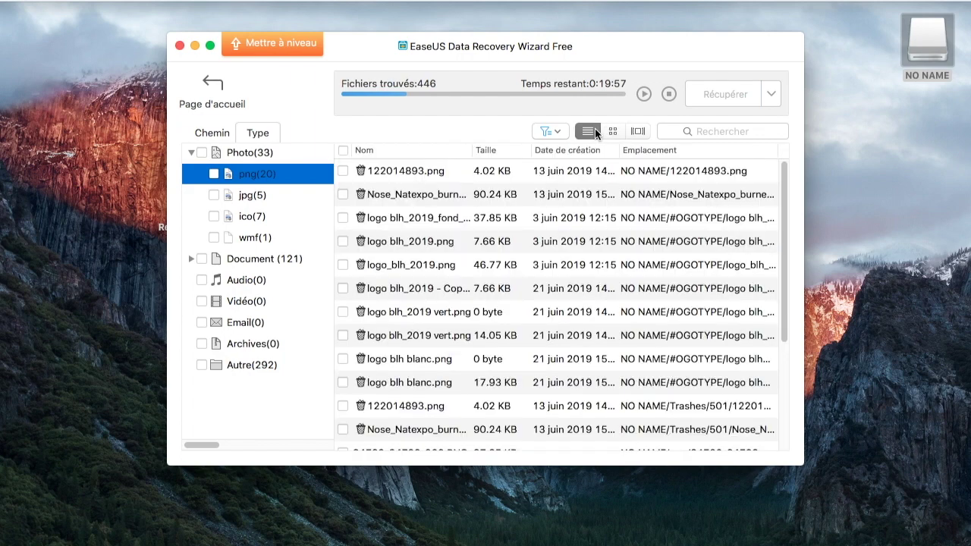
Preview Nose_Natexpo_burned (1).png and mark it for recovery.
double_click(435, 195)
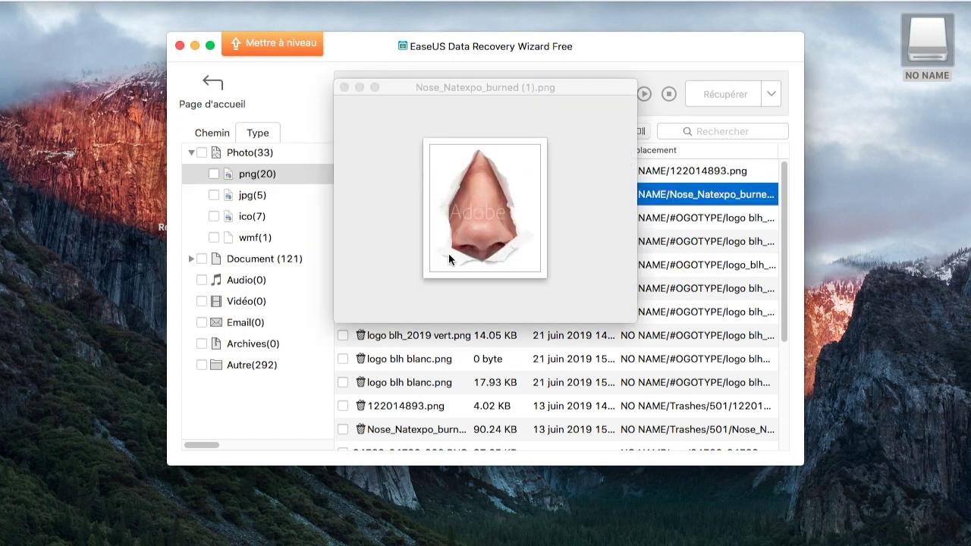
left_click(343, 88)
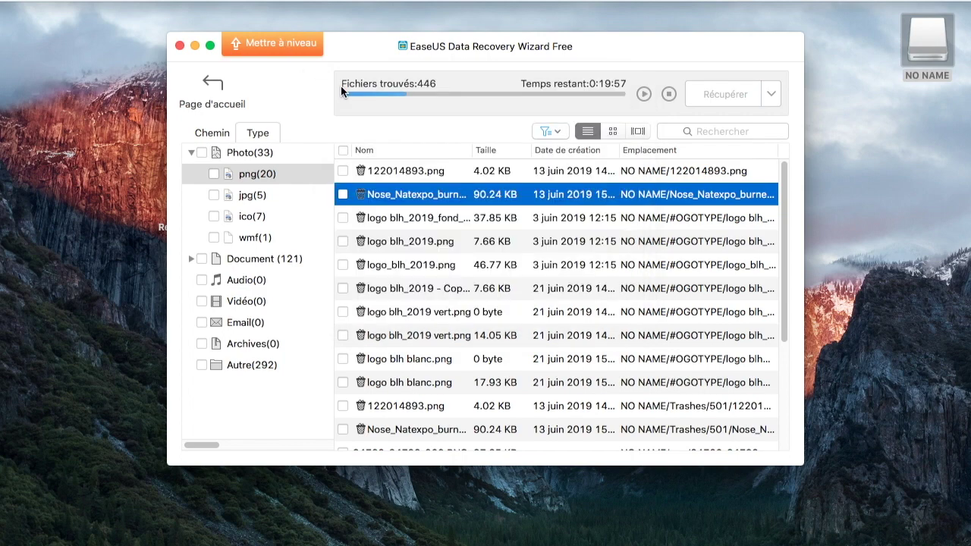
left_click(345, 194)
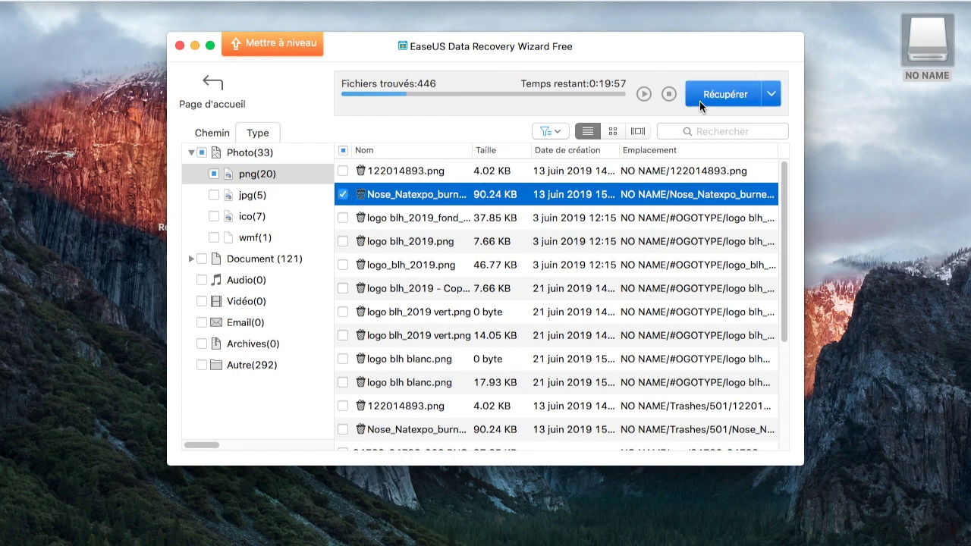
Recover the marked Nose_Natexpo_burned (1).png into the Documents folder and dismiss the completion message.
left_click(717, 96)
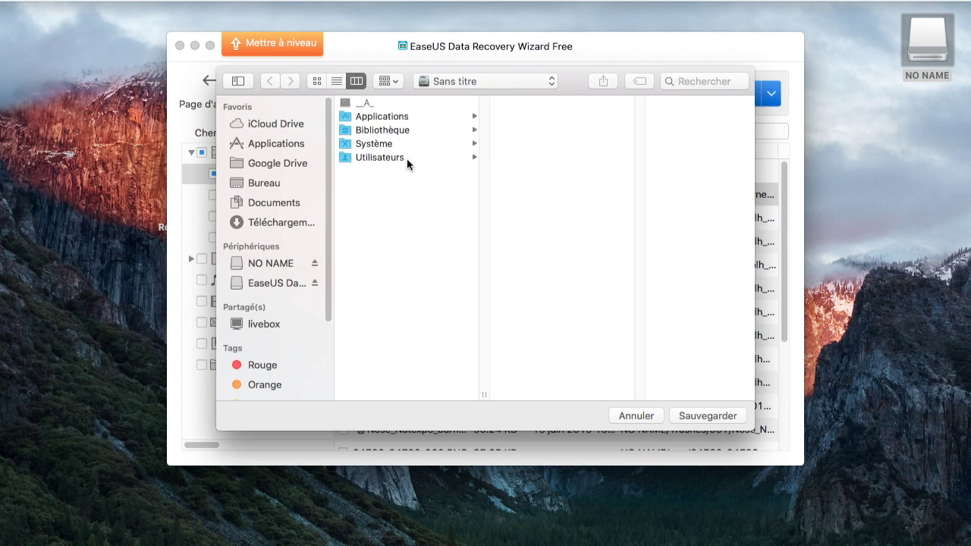
left_click(275, 203)
left_click(684, 413)
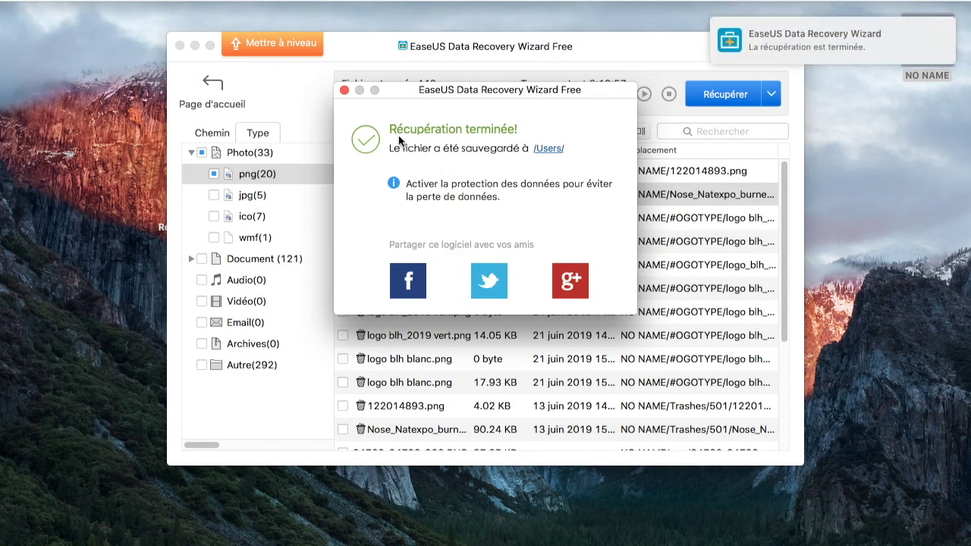
left_click(343, 90)
Switch to Finder, open the recovered-data folder in Documents down to its NO NAME subfolder, and view Nose_Natexpo_burned (1).png.
left_click(193, 46)
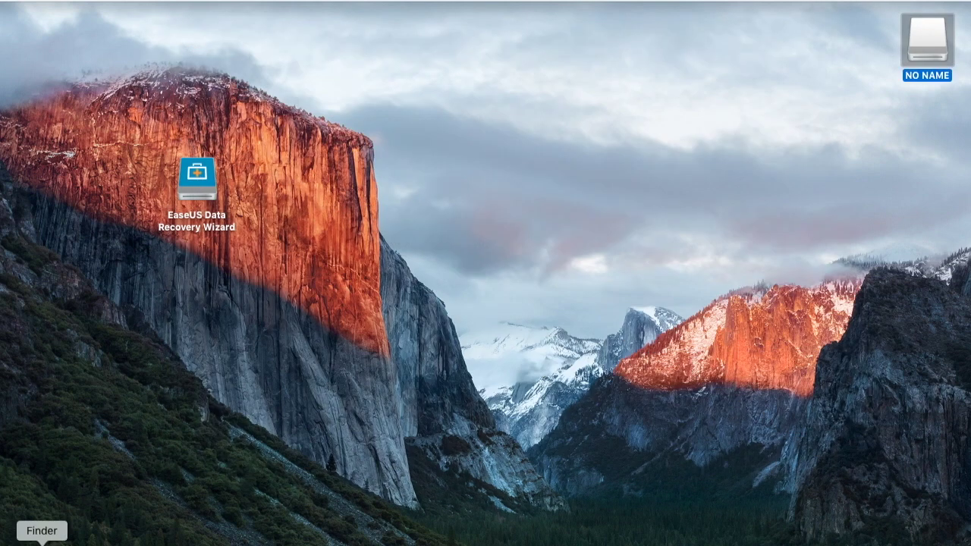
left_click(57, 542)
left_click(89, 195)
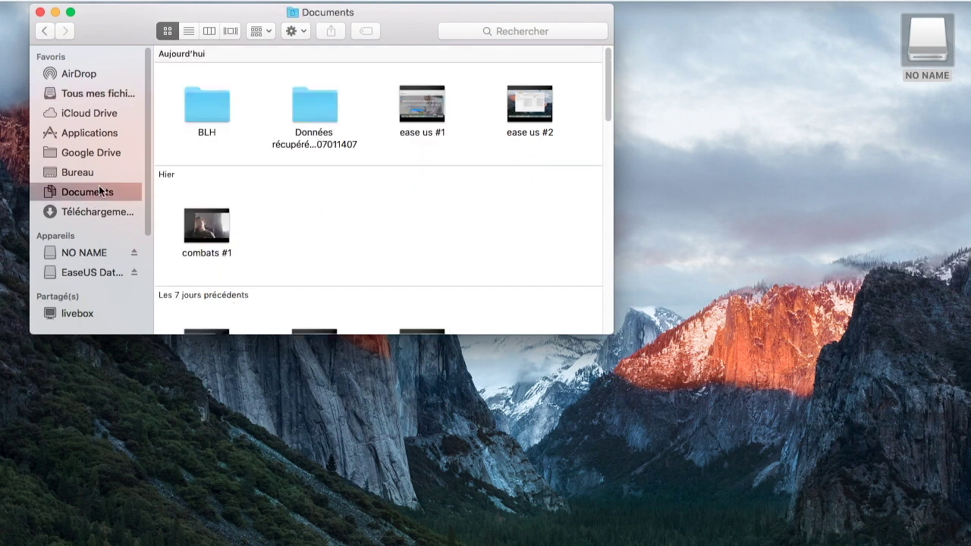
double_click(310, 120)
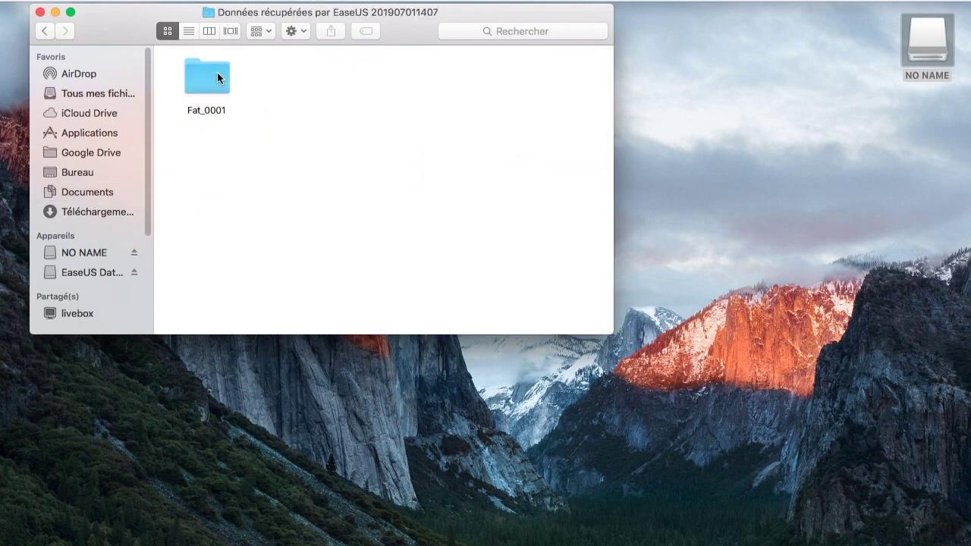
double_click(214, 72)
double_click(212, 72)
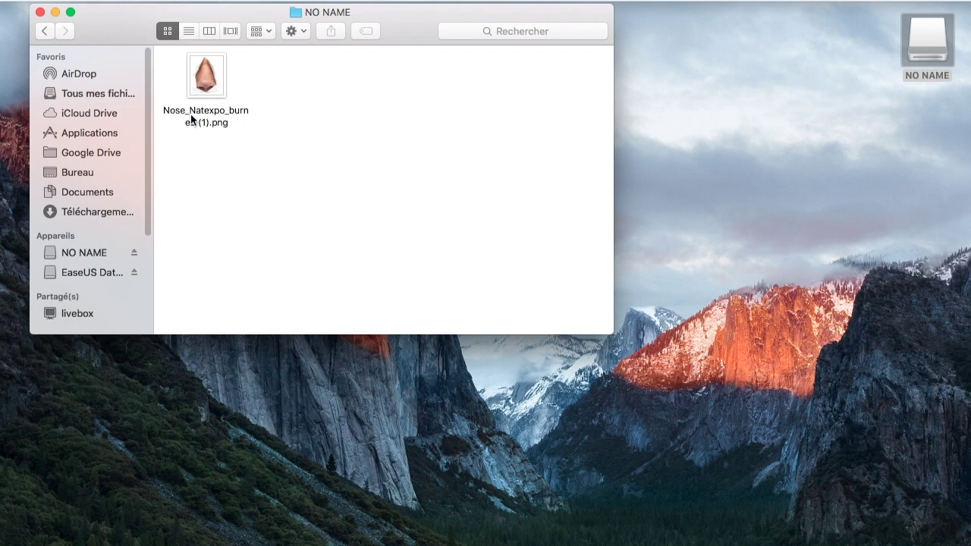
left_click(211, 84)
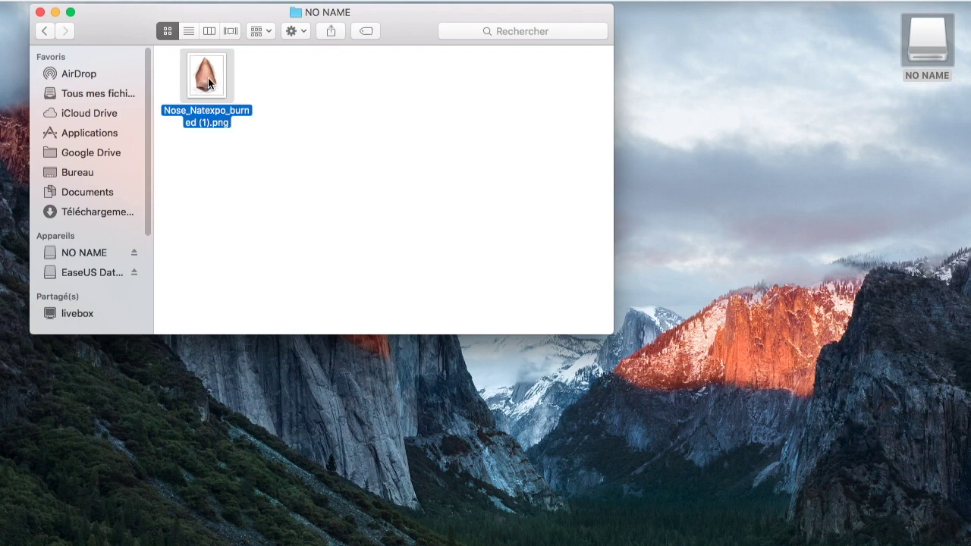
left_click_drag(360, 22, 757, 50)
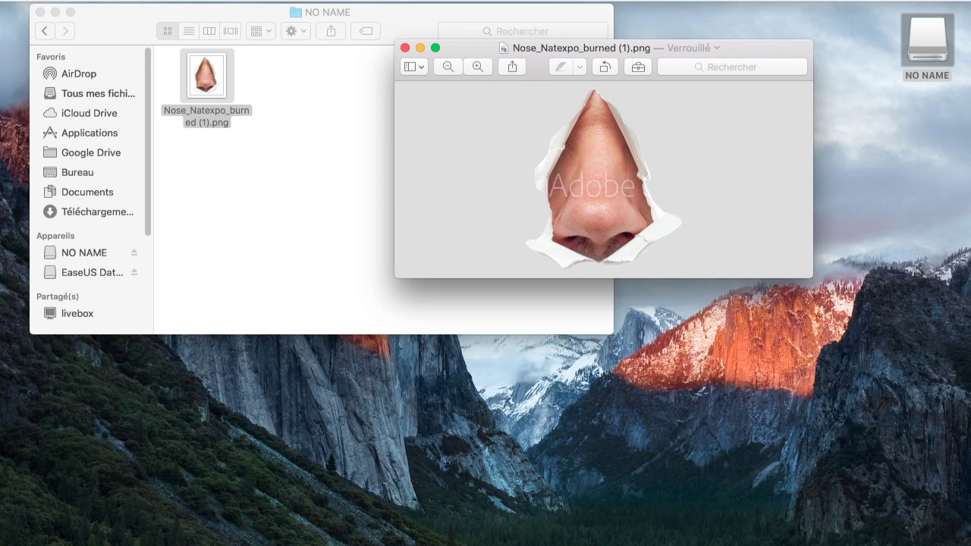
Return to EaseUS Data Recovery Wizard, look through the found files of type Autre and show the results by path again.
left_click(702, 540)
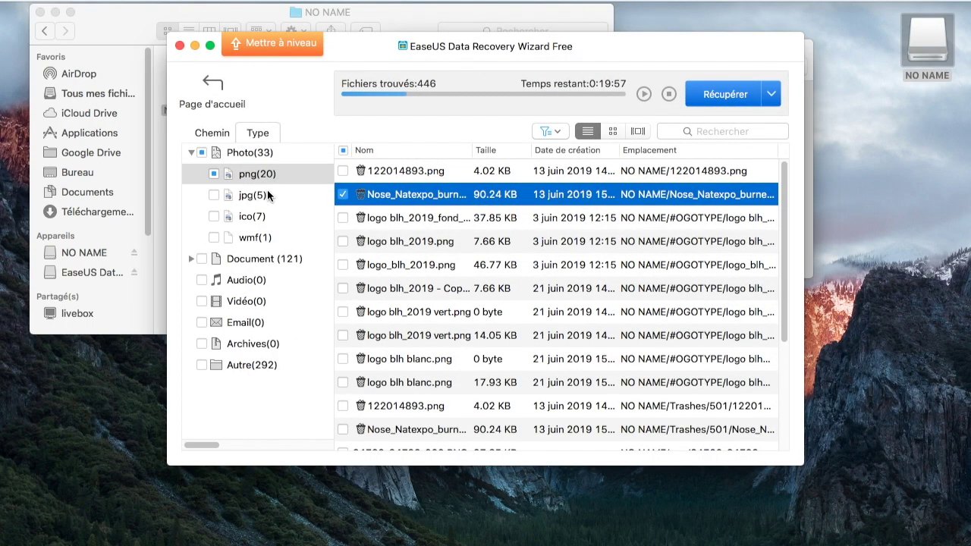
left_click(256, 366)
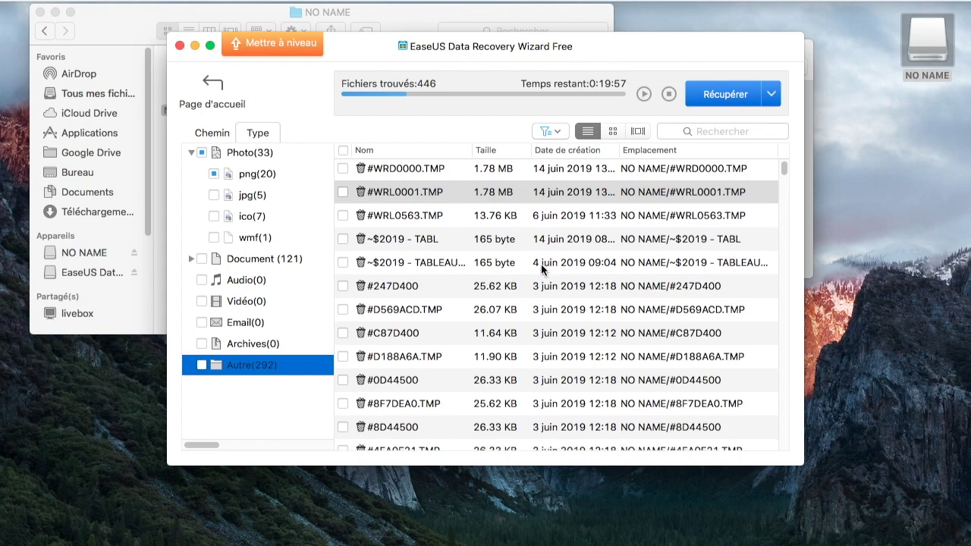
scroll(448, 228, "down", 3)
scroll(416, 188, "up", 1)
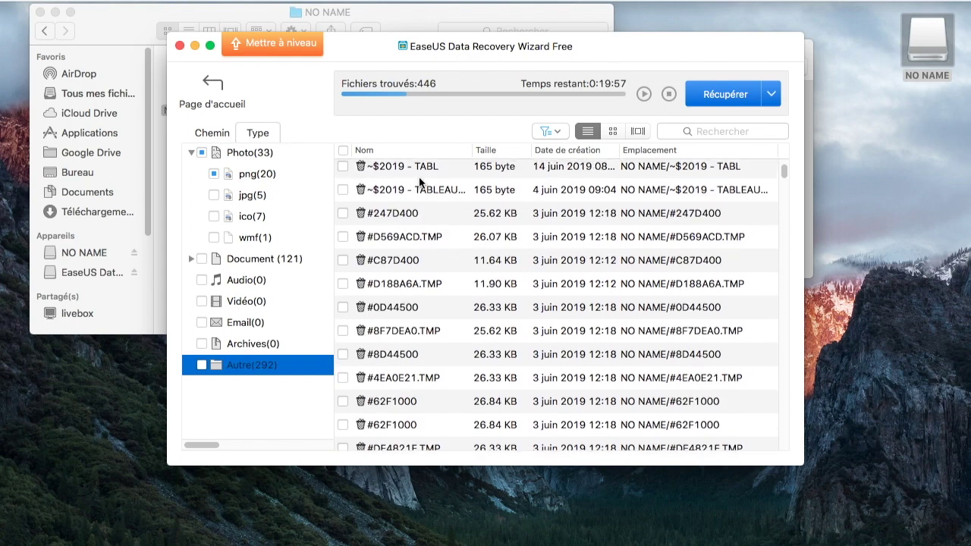
scroll(425, 224, "down", 1)
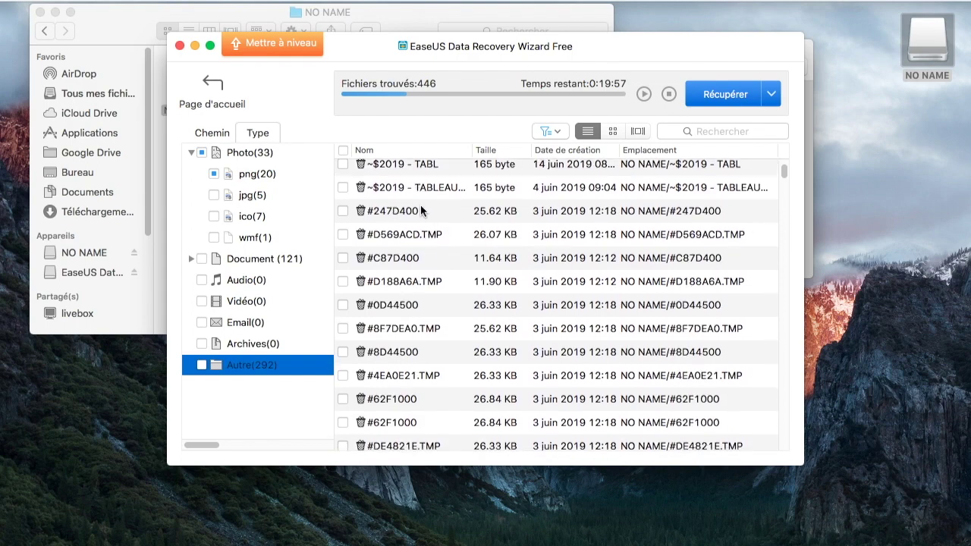
scroll(417, 202, "up", 3)
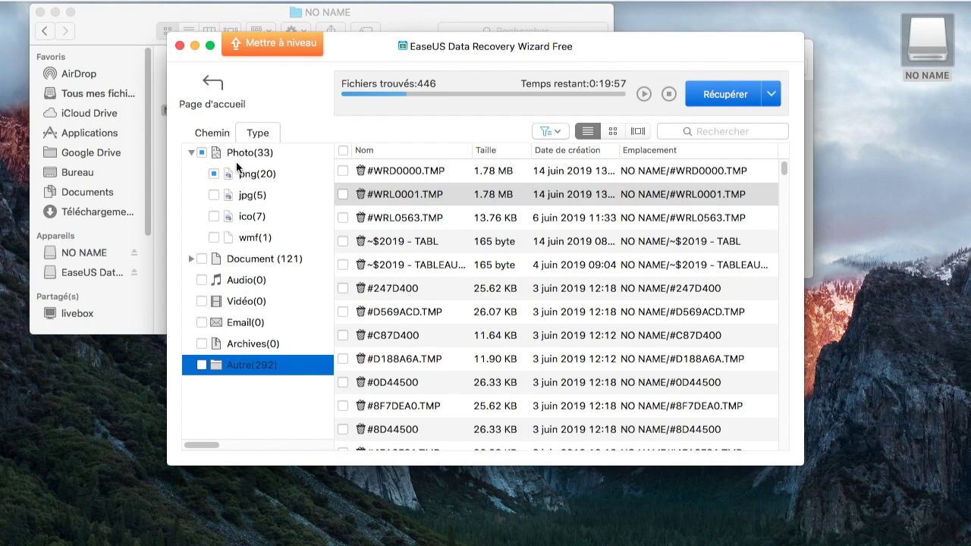
left_click(220, 134)
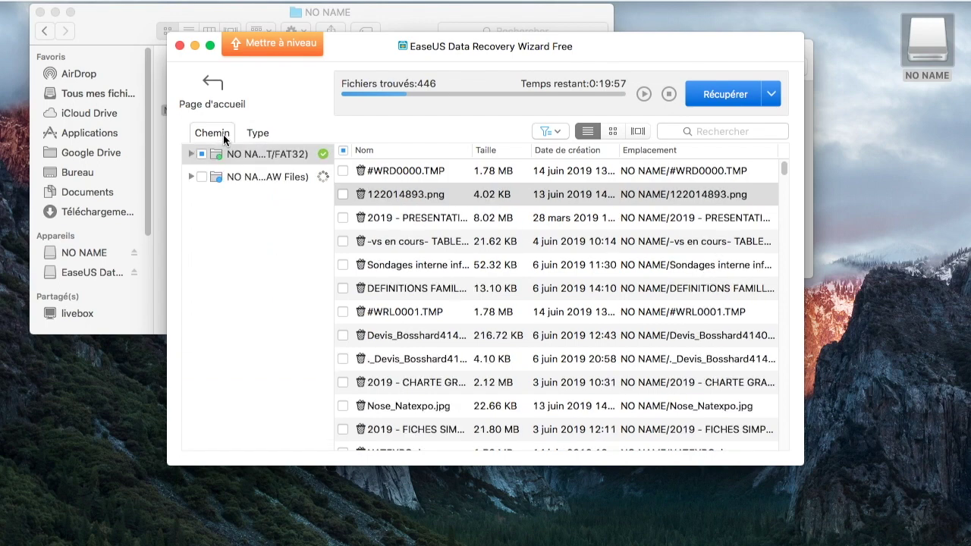